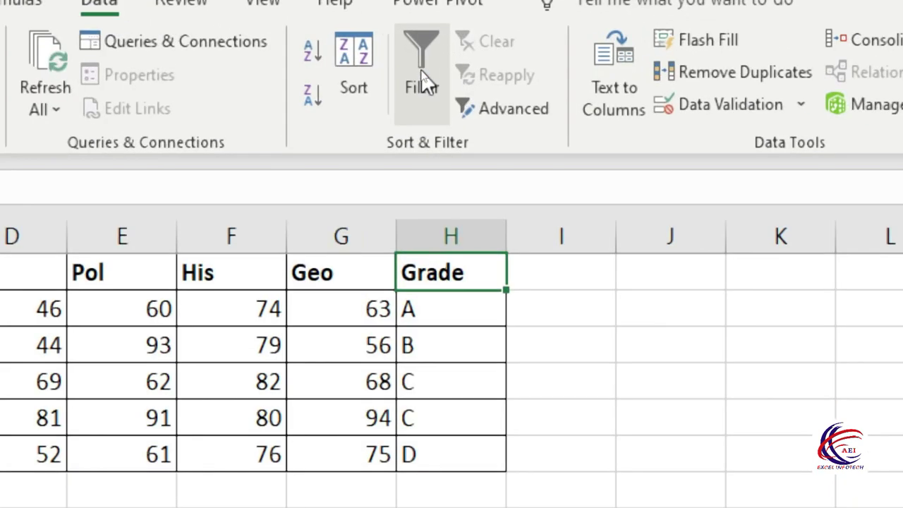
- Turn on filter dropdowns for every header of the student marks table
click(421, 72)
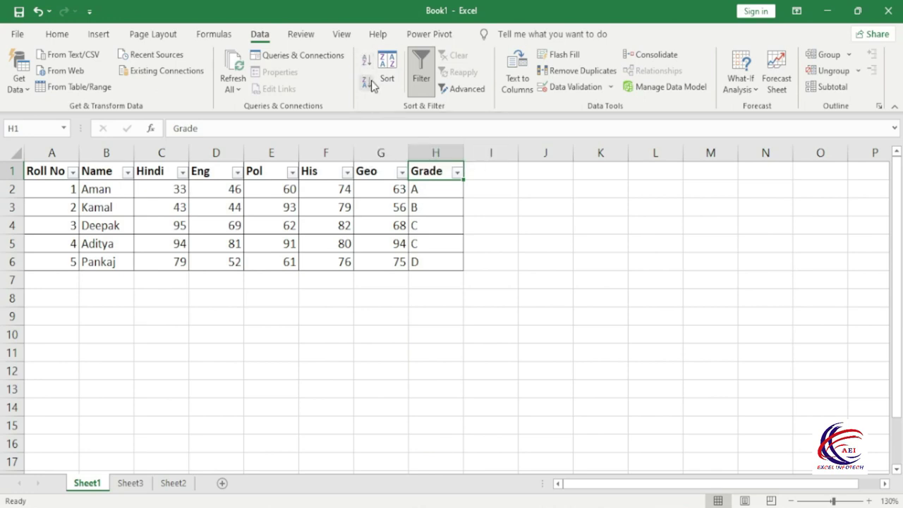
- Sort the marks table by Grade from D to A, then re-sort by Roll No 1 to 5
click(457, 172)
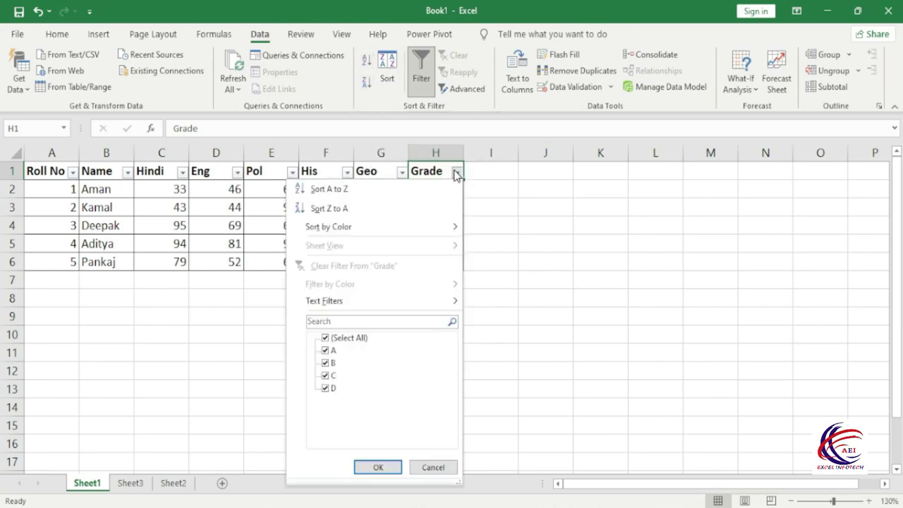
click(352, 209)
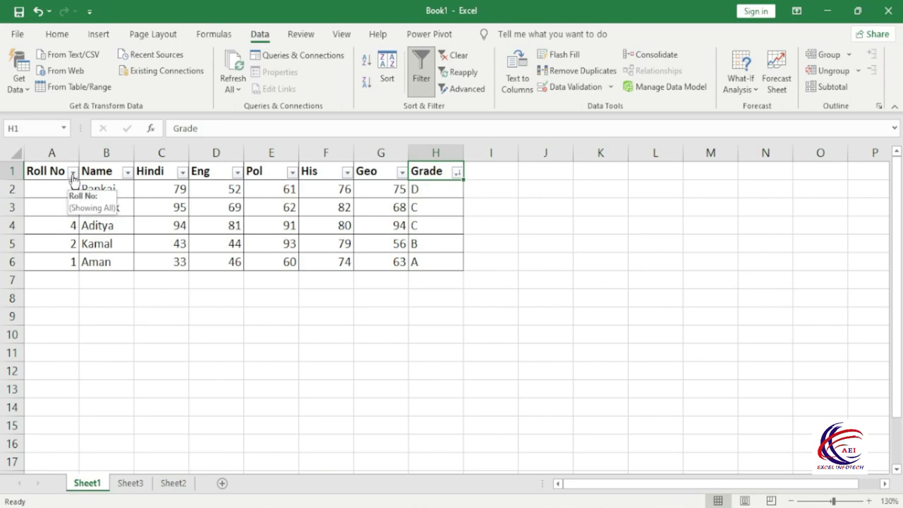
click(73, 174)
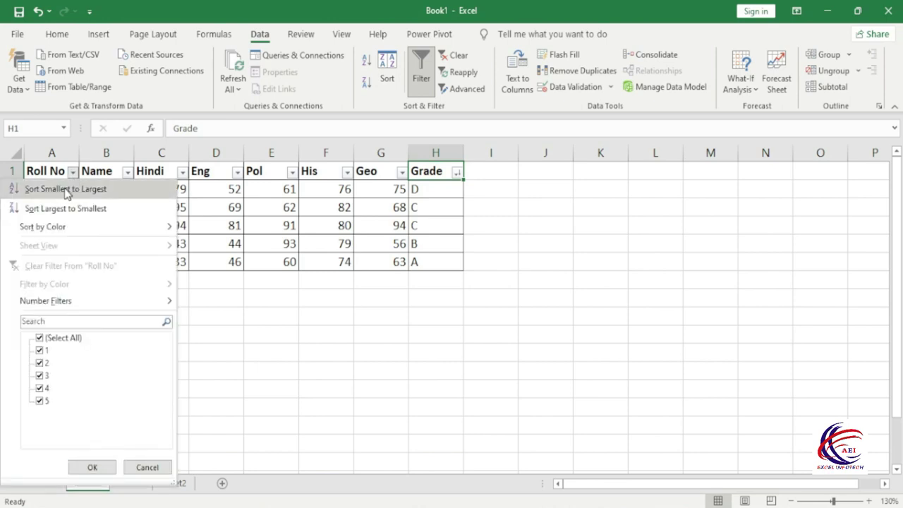
click(60, 189)
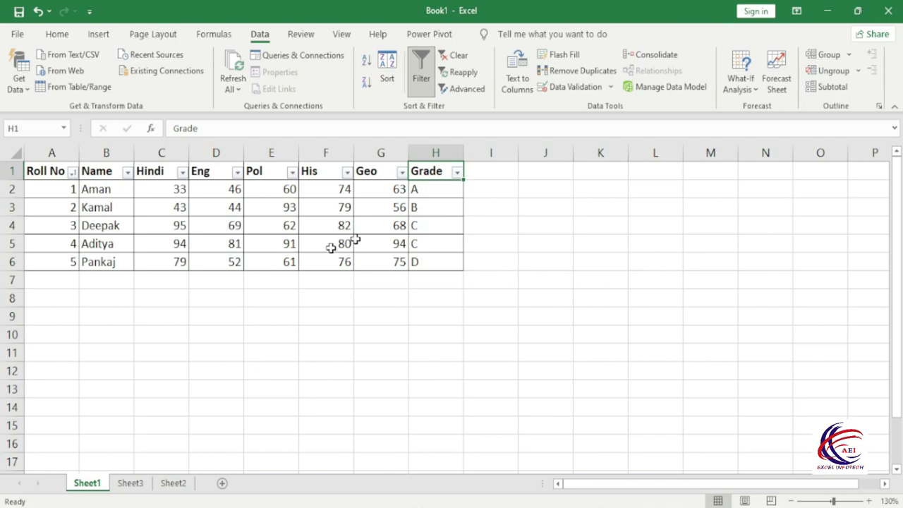
- On Sheet2, select the His column F1:F6 and start a Data Sort, raising the Sort Warning
click(388, 84)
mouse_move(543, 179)
mouse_down()
mouse_move(497, 204)
mouse_move(494, 220)
mouse_up()
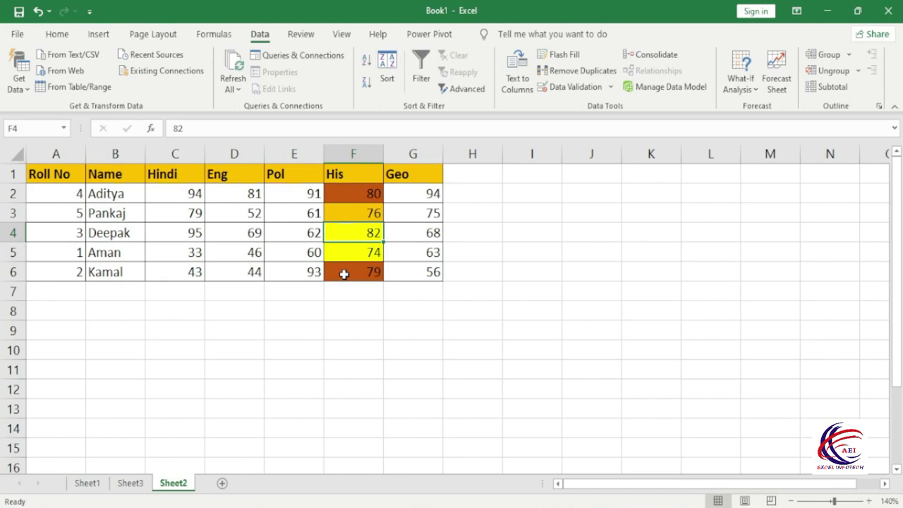
mouse_move(48, 176)
mouse_down()
mouse_move(426, 263)
mouse_move(425, 271)
mouse_up()
click(395, 306)
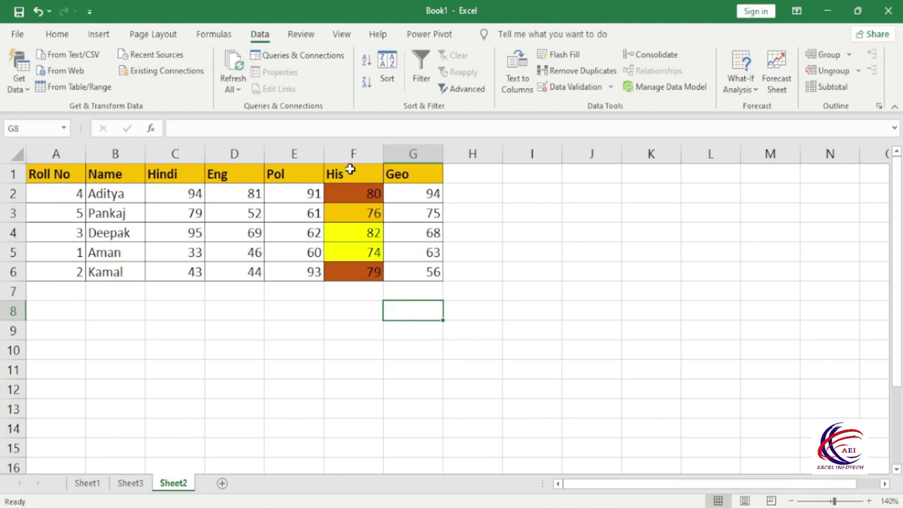
drag(350, 170, 348, 270)
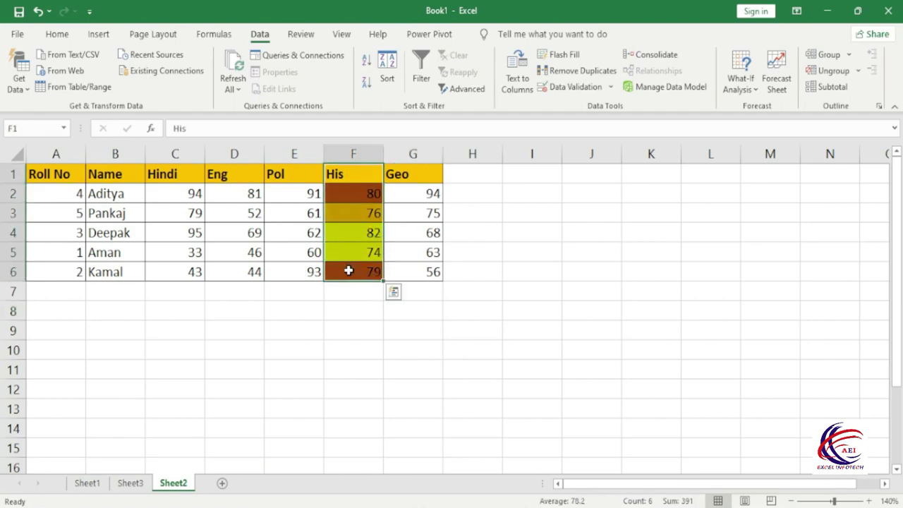
click(387, 62)
drag(459, 205, 434, 252)
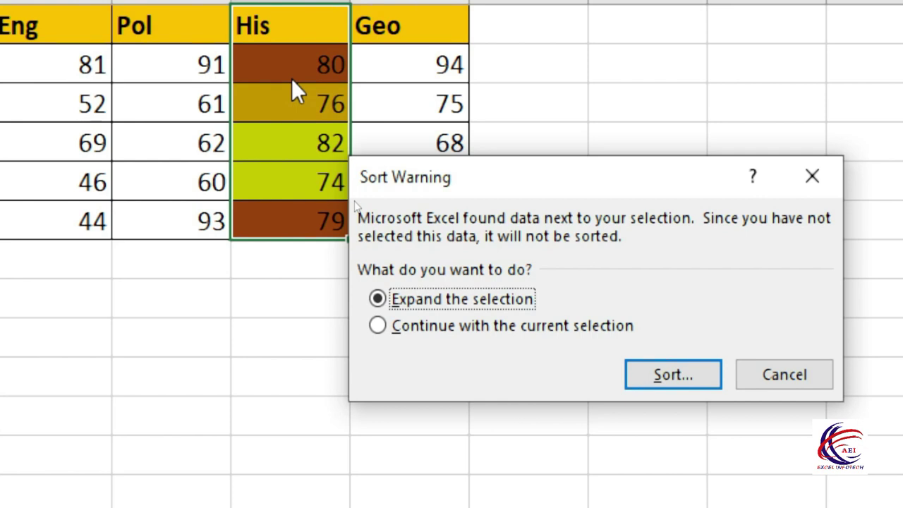
- Continue with the His selection only and set the sort to His on Cell Color
click(435, 334)
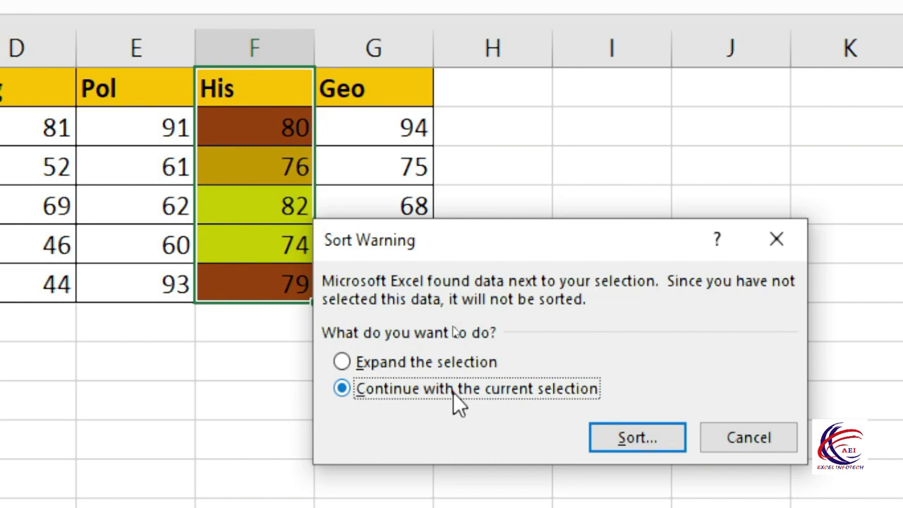
click(642, 437)
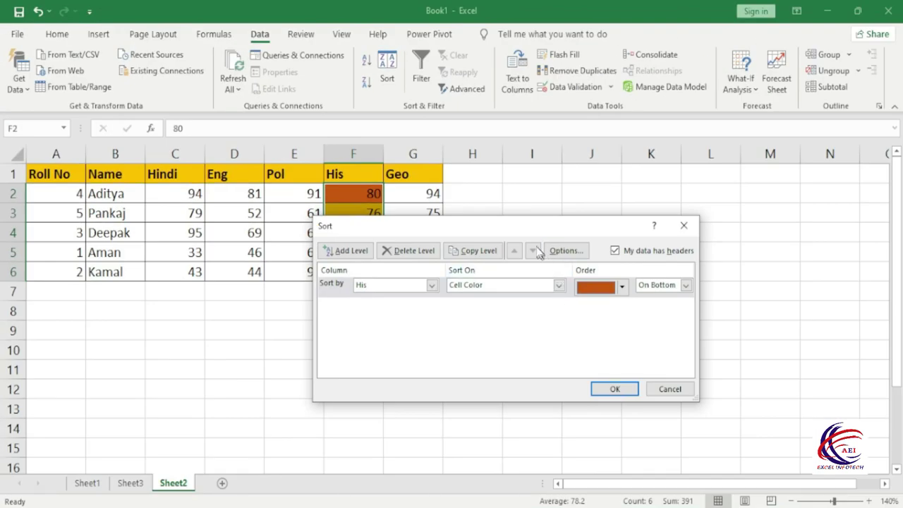
mouse_move(529, 238)
mouse_down()
mouse_move(481, 262)
mouse_move(579, 269)
mouse_up()
click(443, 317)
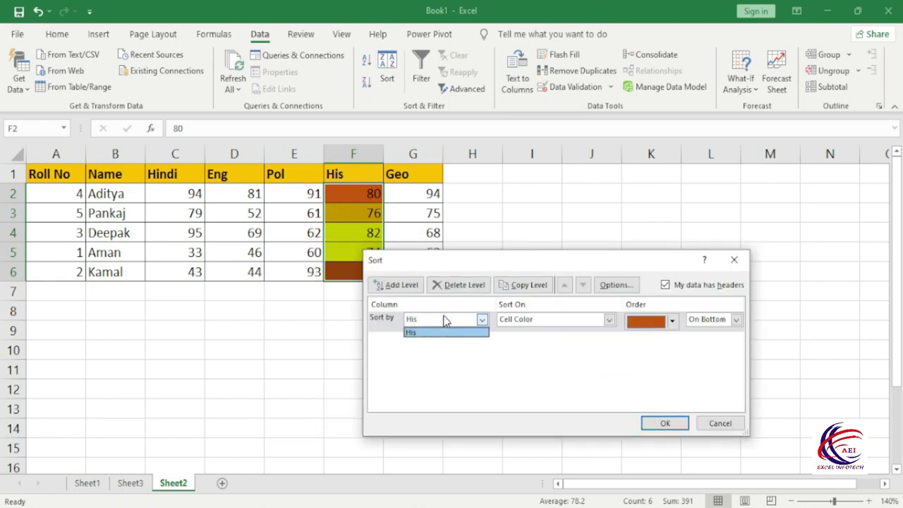
click(443, 315)
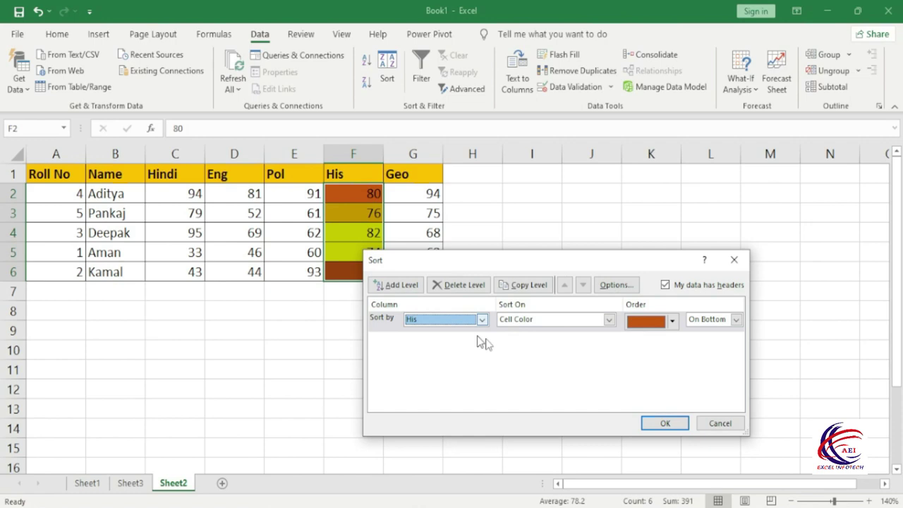
click(609, 320)
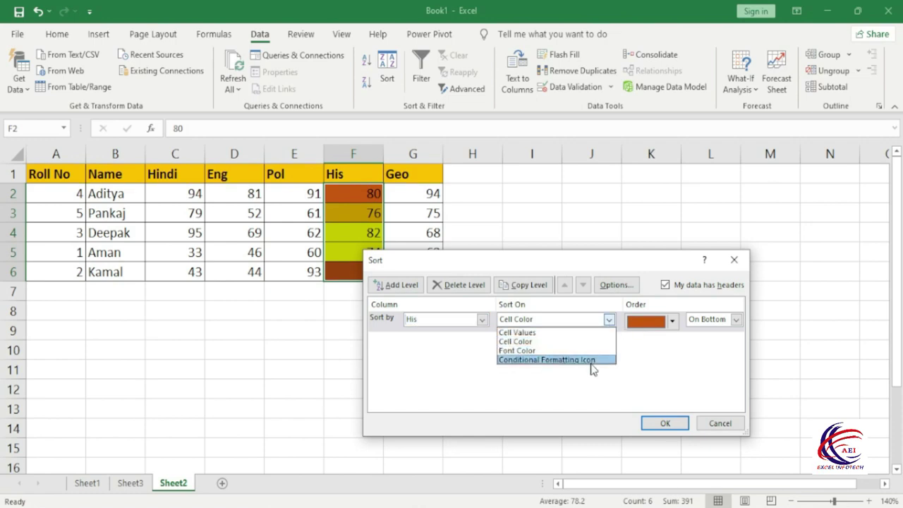
click(535, 342)
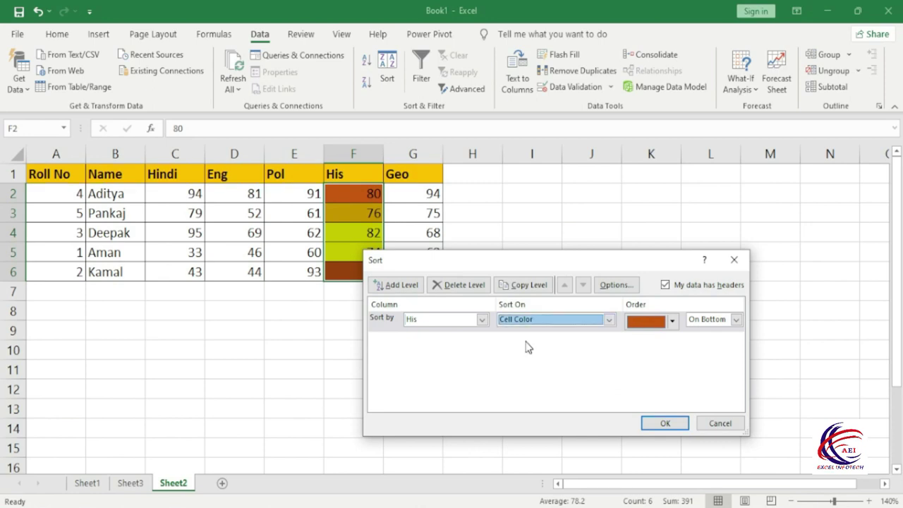
- Choose yellow as the sort colour, placed On Top, and apply the sort
click(672, 322)
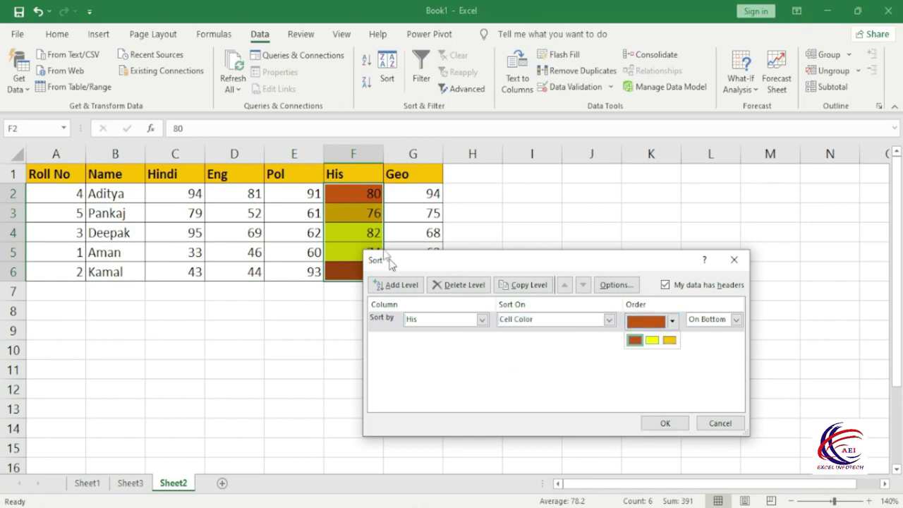
click(444, 263)
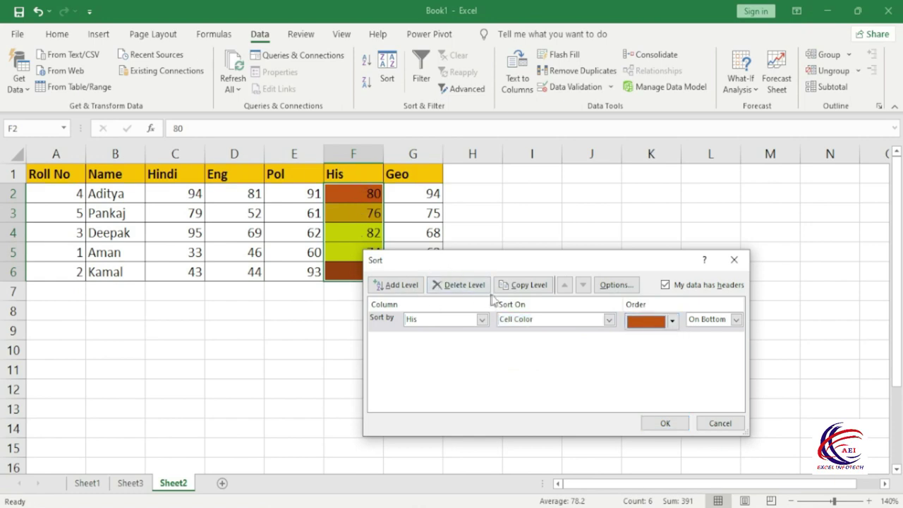
drag(487, 258, 539, 279)
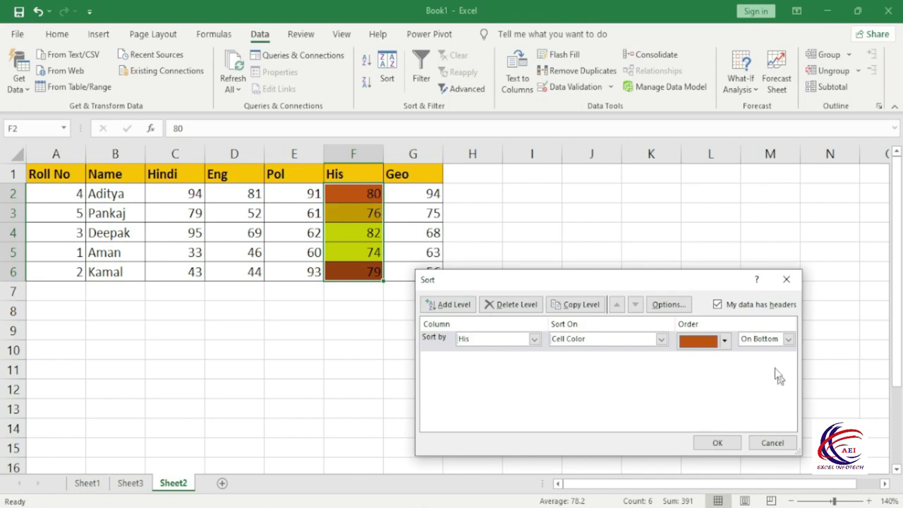
click(724, 340)
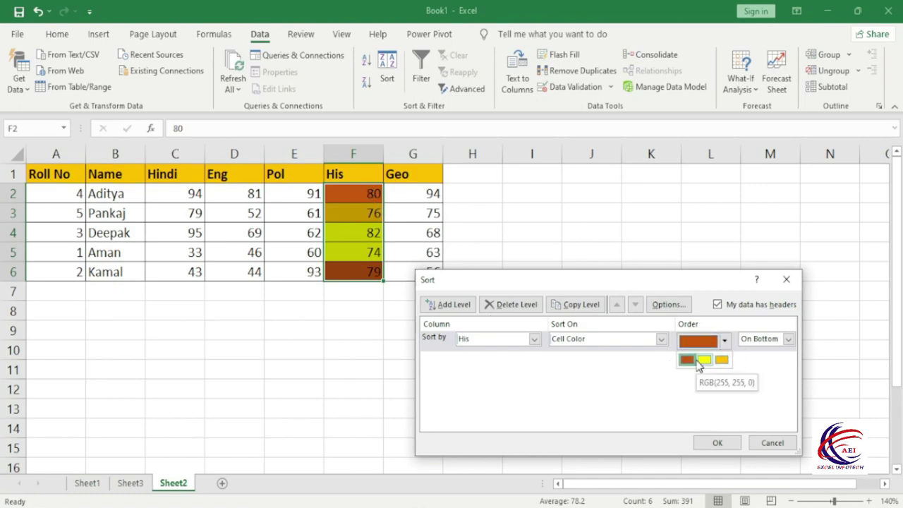
click(703, 360)
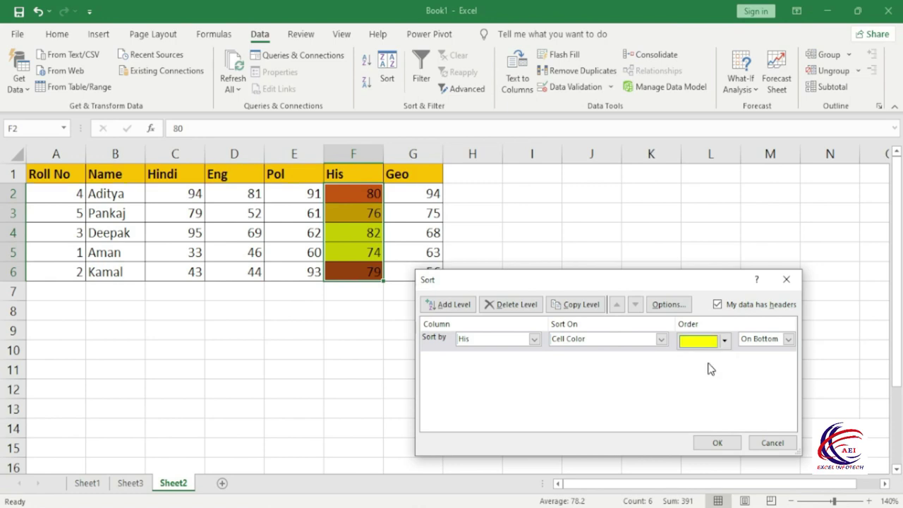
click(788, 339)
click(752, 352)
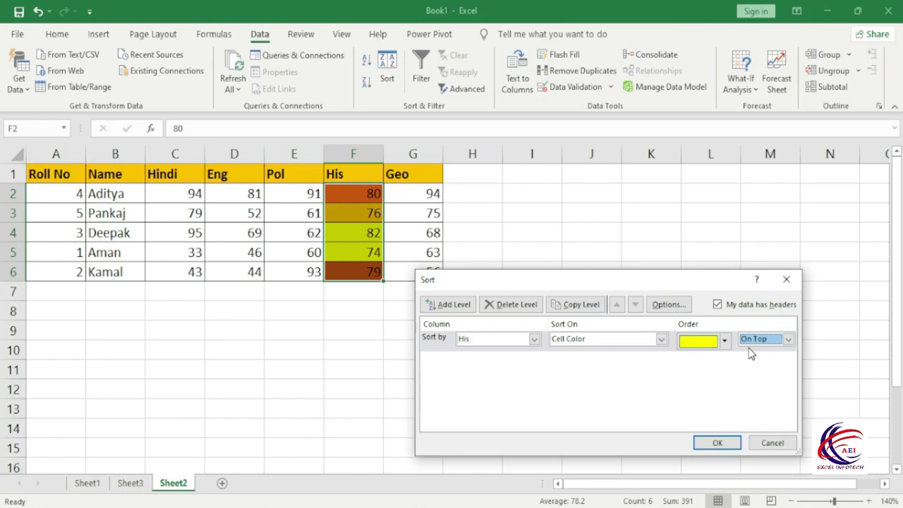
click(719, 442)
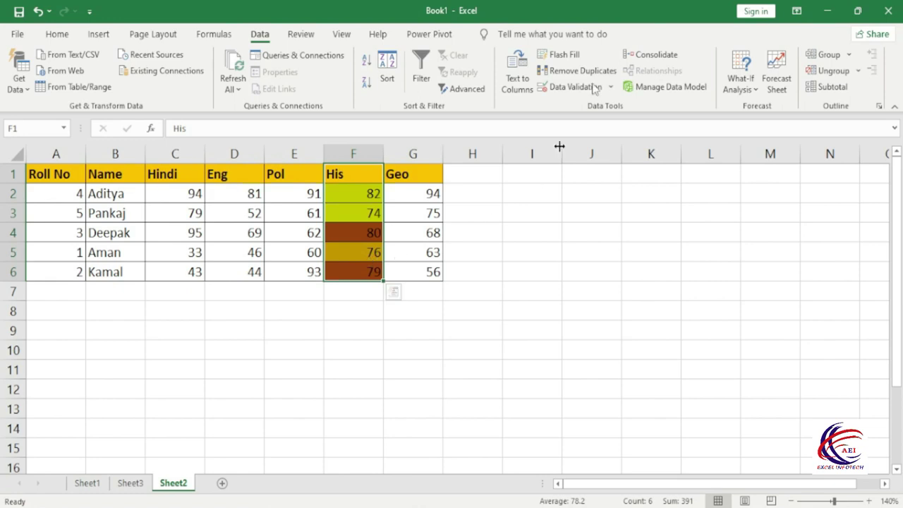
- Re-sort only the His column so the dark brown cells (80, 79) go On Bottom
click(387, 67)
click(509, 378)
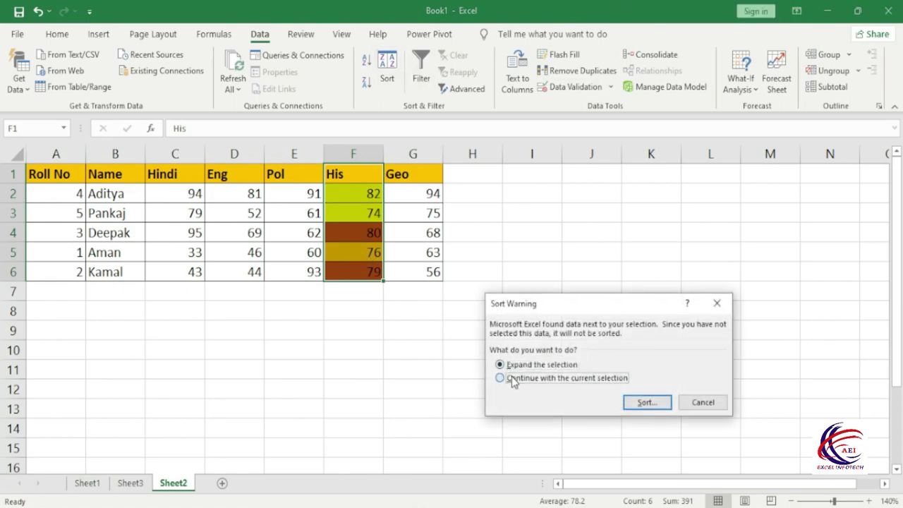
click(649, 404)
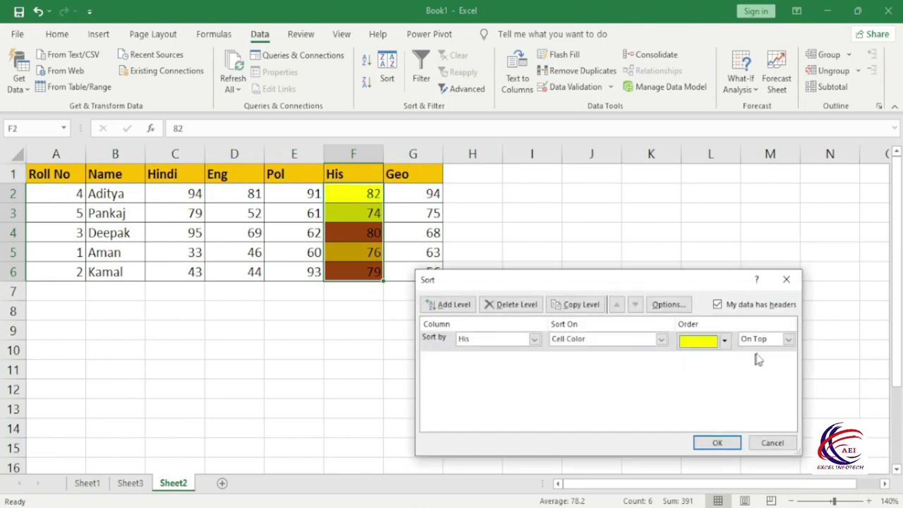
click(724, 341)
click(687, 361)
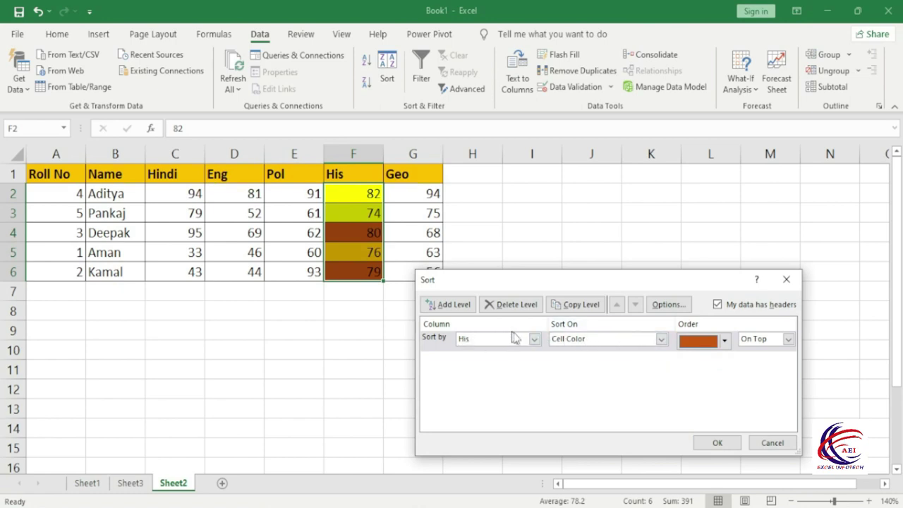
click(781, 344)
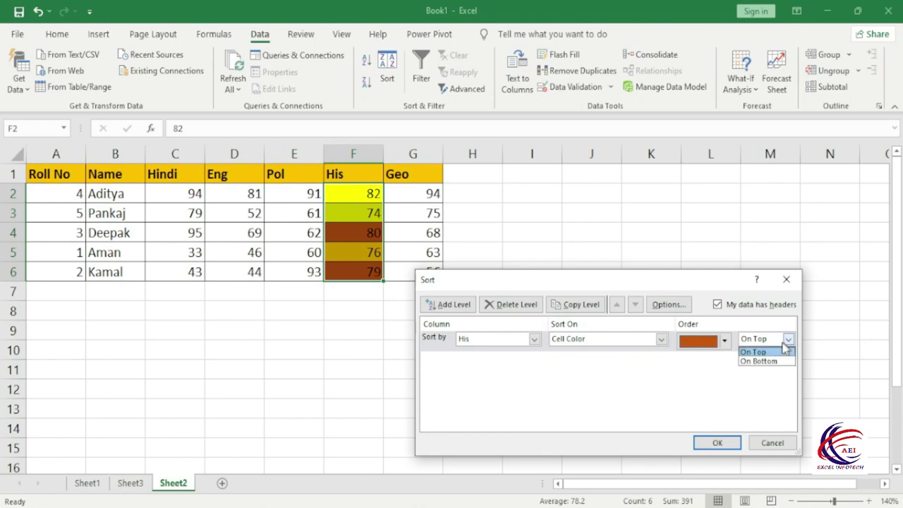
click(759, 361)
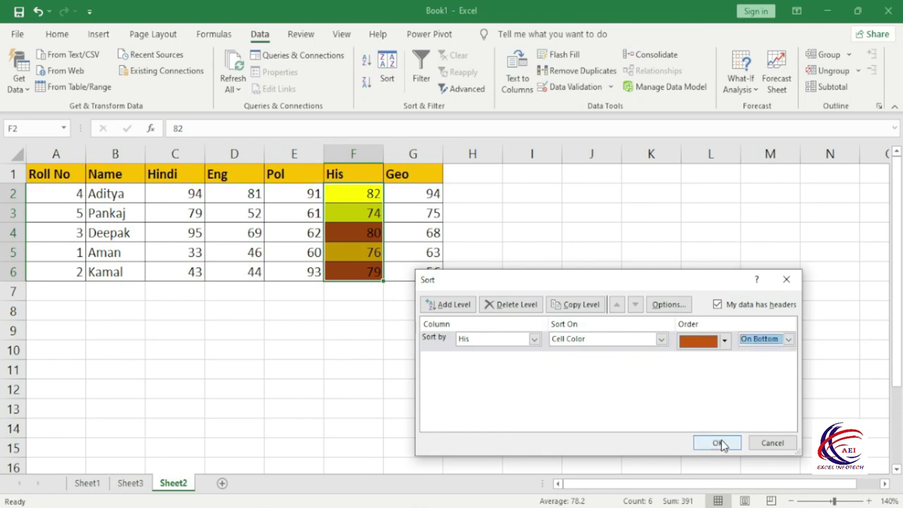
click(717, 442)
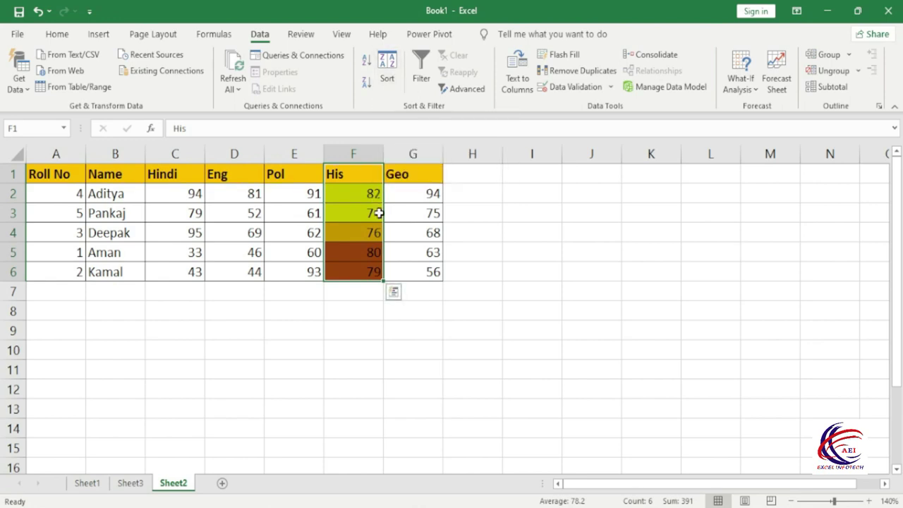
- Re-enable the filter dropdowns and sort the marks by Roll No, 1 to 5
click(421, 72)
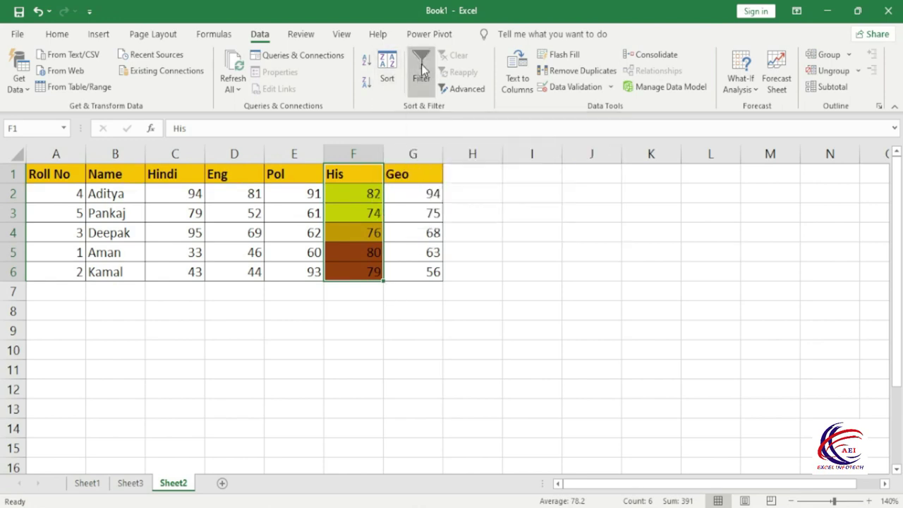
click(421, 68)
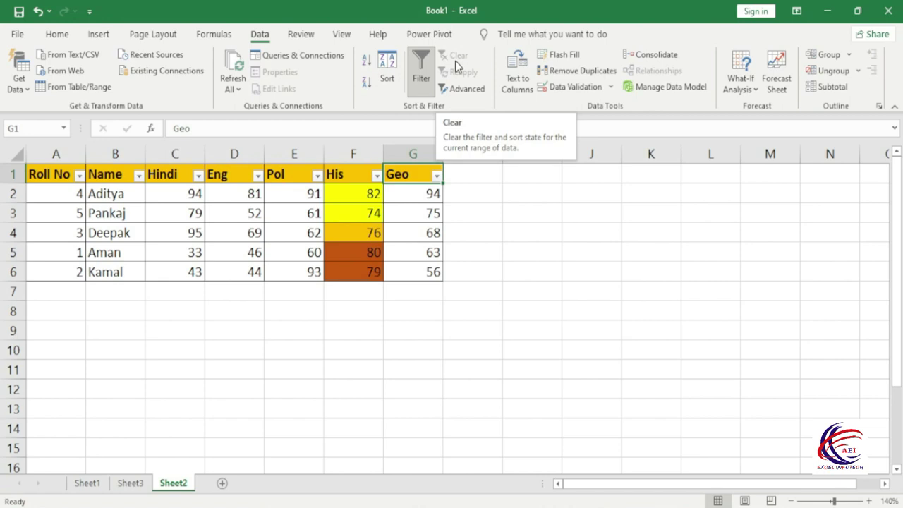
click(79, 175)
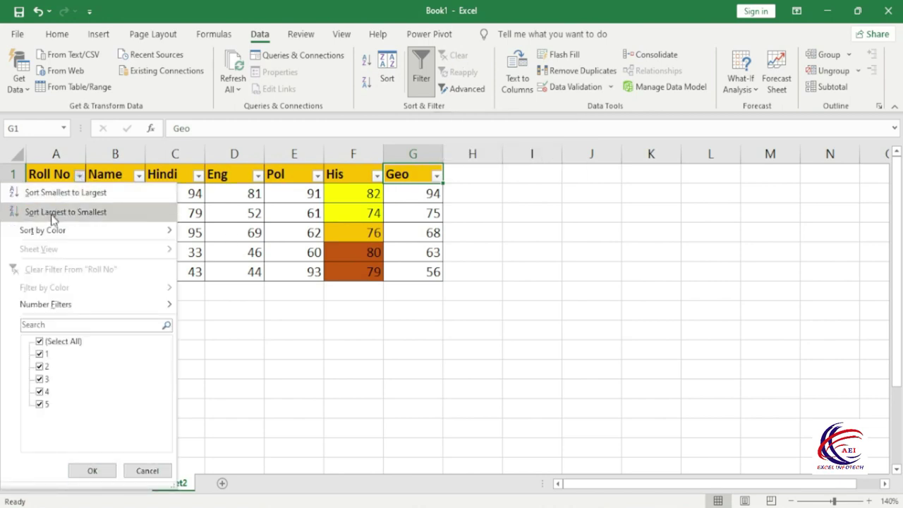
click(61, 193)
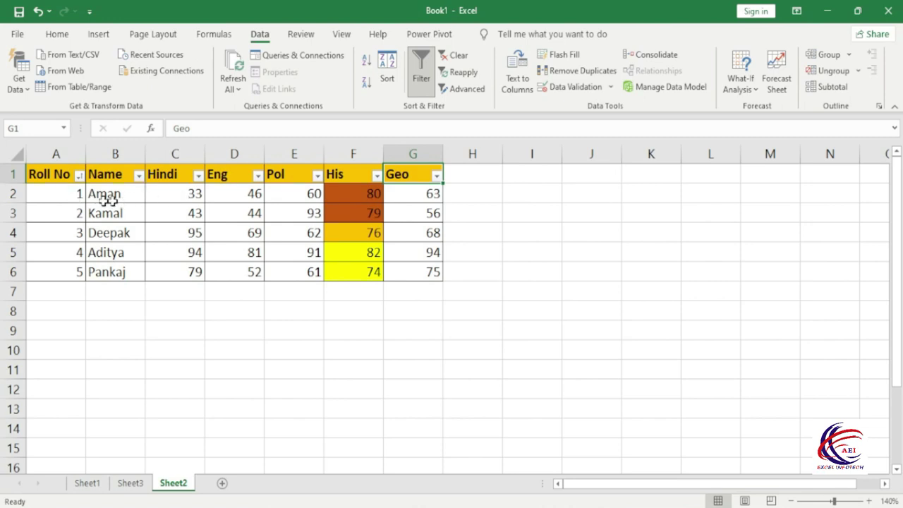
- Filter Roll No to show only 1 and 2, then clear the filter
click(79, 176)
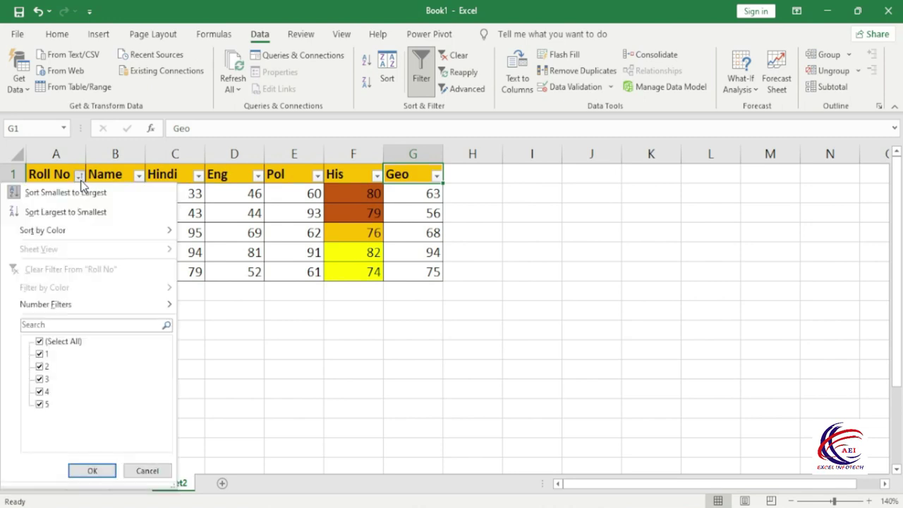
click(40, 341)
click(39, 353)
click(39, 366)
click(90, 470)
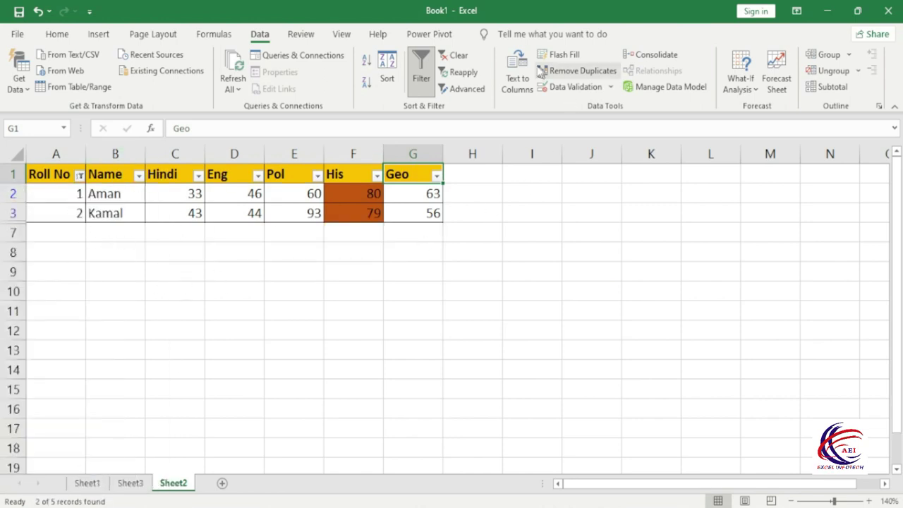
click(455, 57)
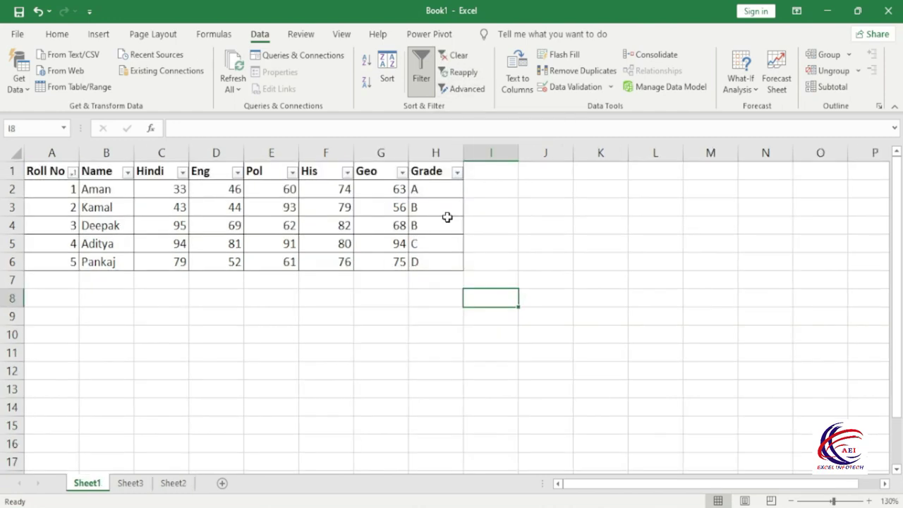
- Filter the Grade column to show only grades A and B
click(456, 172)
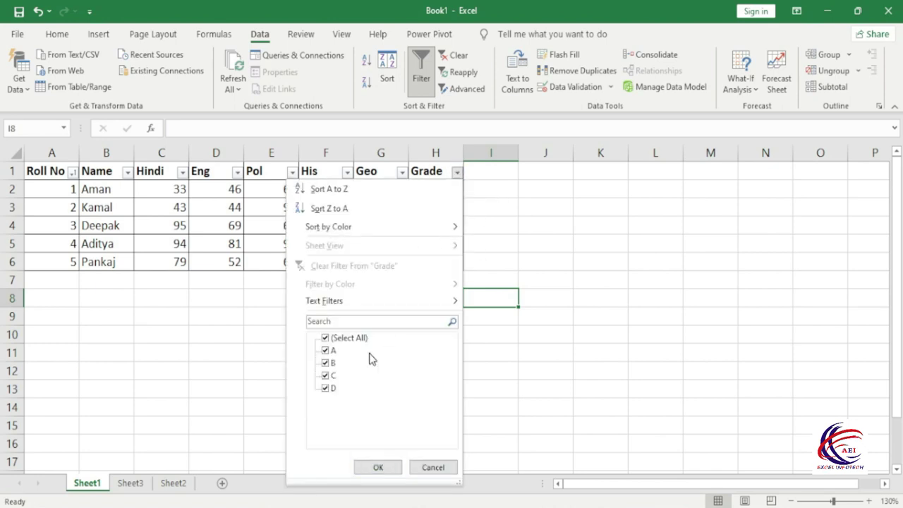
click(324, 339)
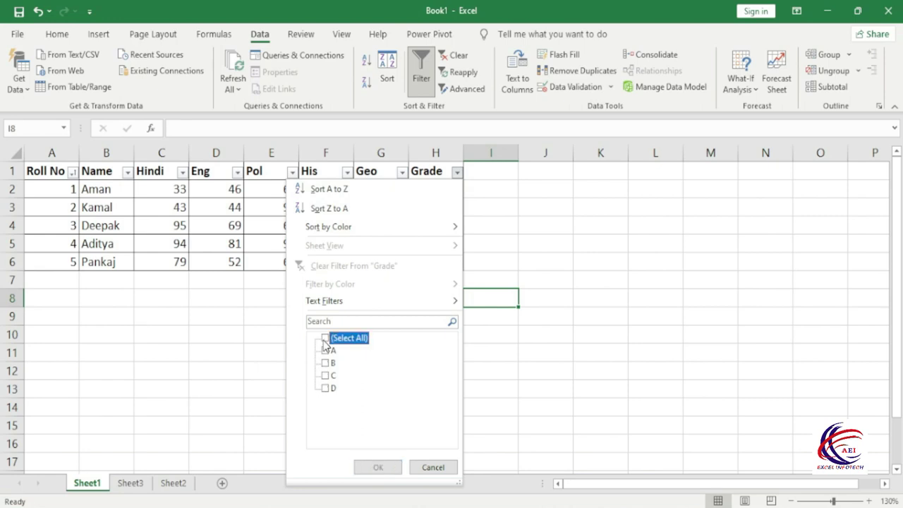
click(324, 349)
click(325, 363)
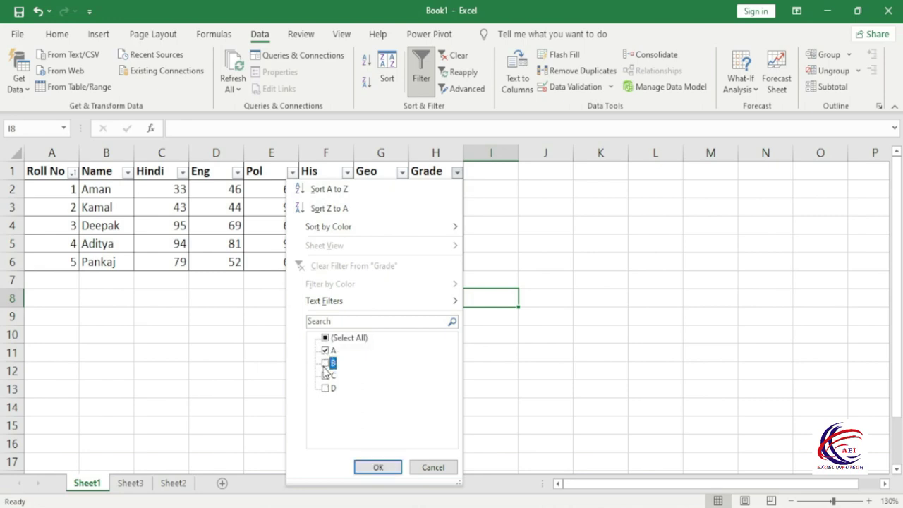
click(378, 467)
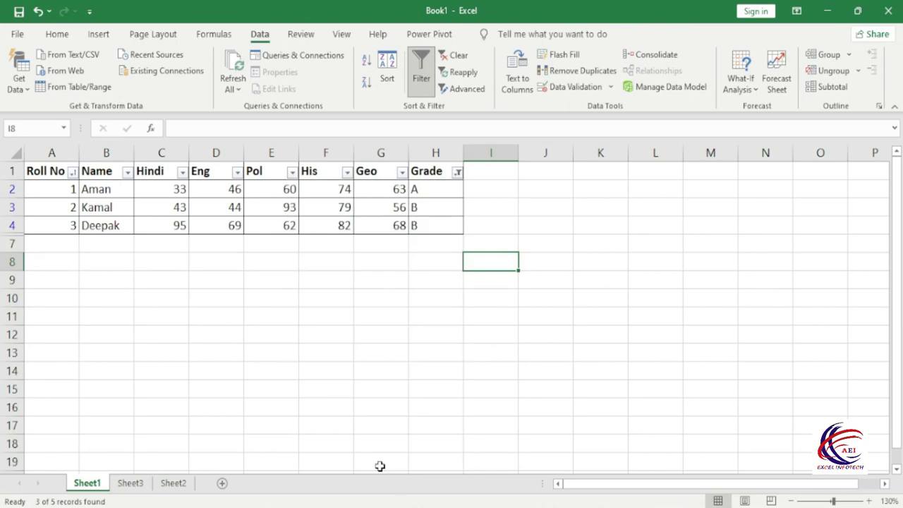
- Change the grade in cell H3 to C
click(416, 193)
click(419, 206)
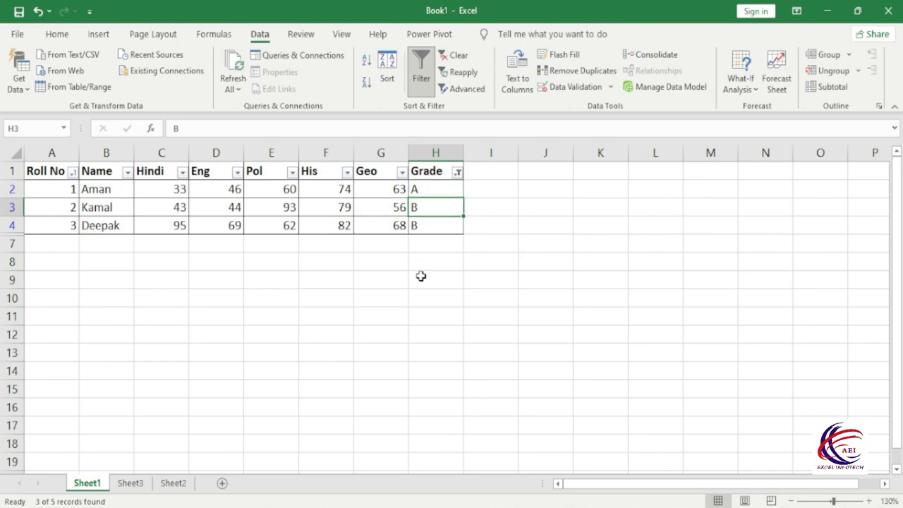
text(C)
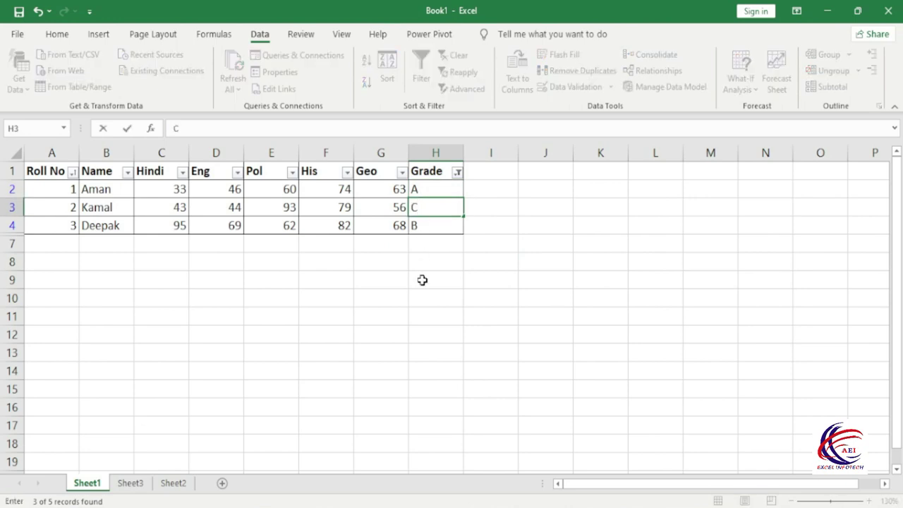
key(Return)
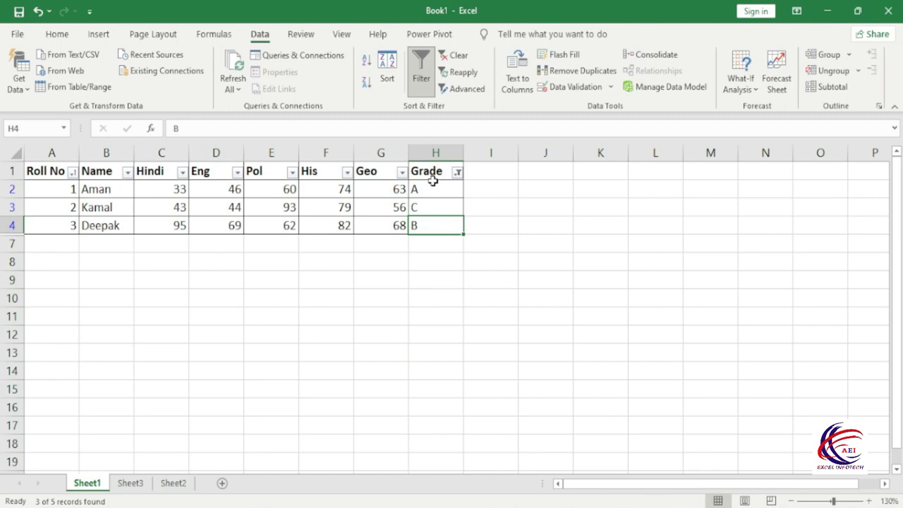
- Update the Grade filter, reapply it so two records remain, and go to Sheet2
click(457, 172)
click(328, 374)
click(378, 467)
click(463, 73)
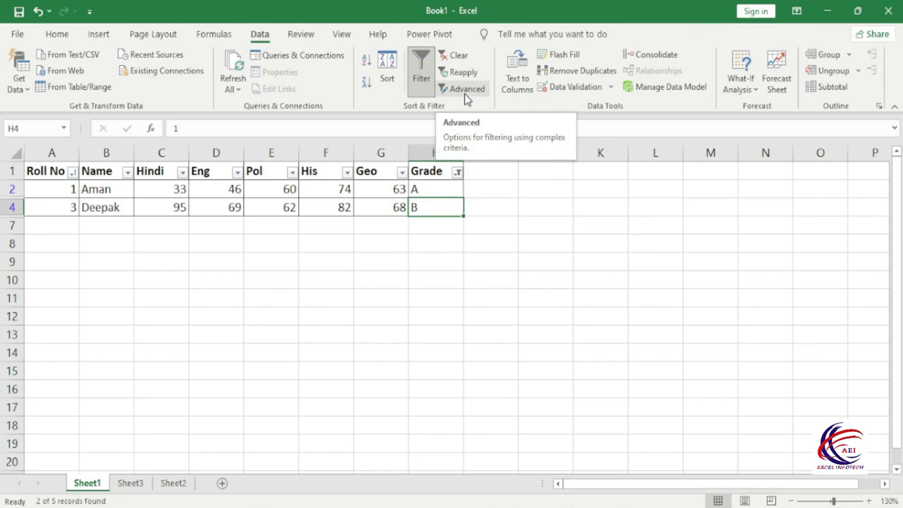
click(177, 485)
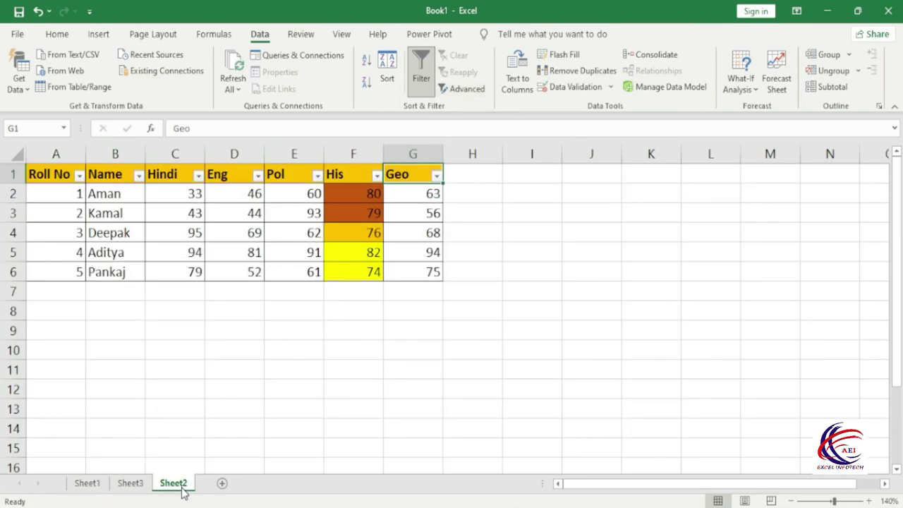
- On Sheet3, select the marks table, the criteria heading row and the extract area
click(129, 483)
mouse_move(52, 174)
mouse_down()
mouse_move(403, 276)
mouse_move(490, 276)
mouse_up()
click(34, 331)
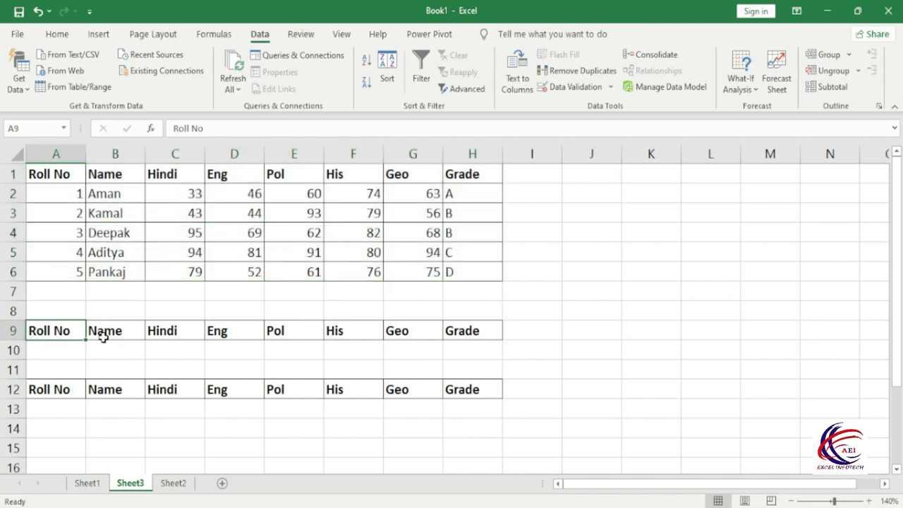
drag(103, 337, 496, 334)
drag(36, 390, 466, 400)
click(352, 174)
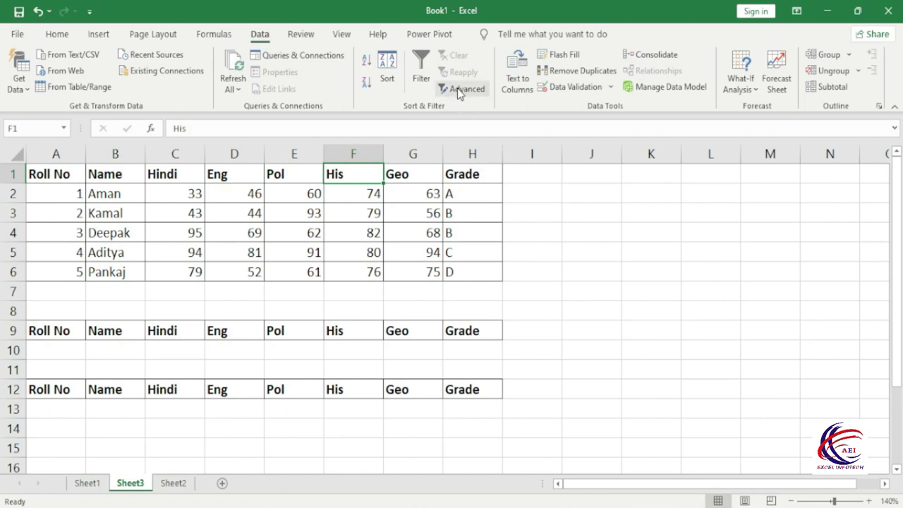
- Enter the criterion >=80 in F10 under the His heading
click(349, 346)
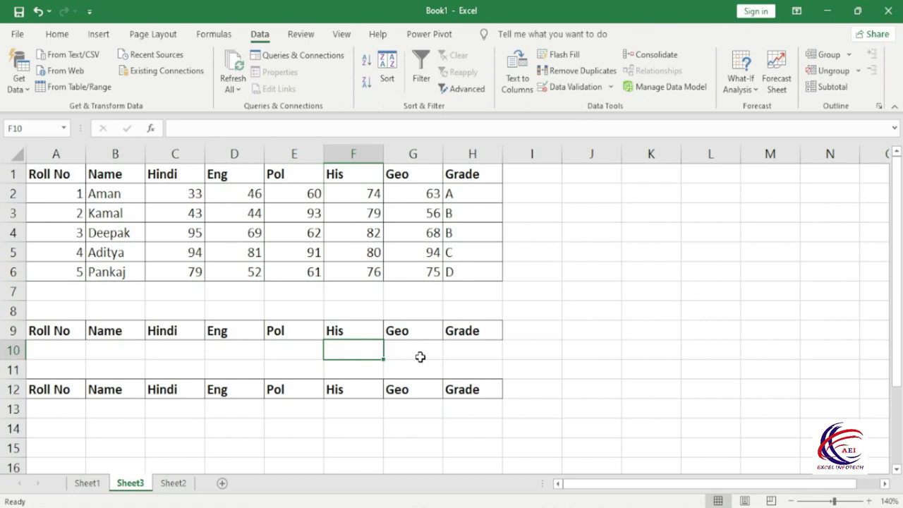
text(>=80)
key(Return)
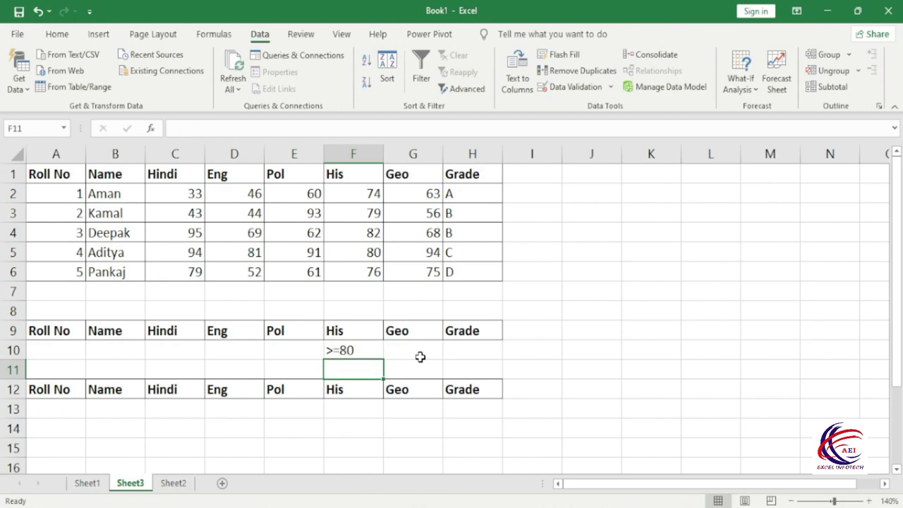
- Select A1:H6, open Advanced Filter and set the criteria range to A9:G10
drag(53, 176, 497, 276)
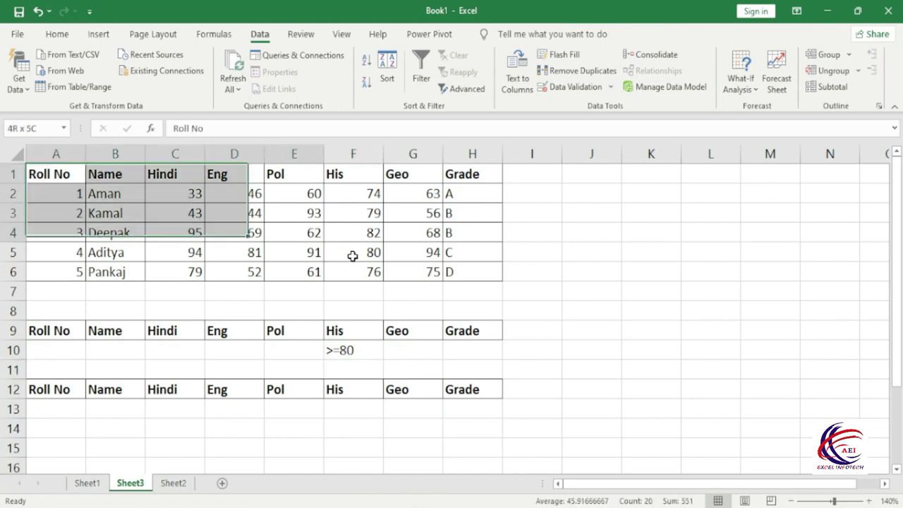
click(464, 86)
drag(598, 277, 634, 203)
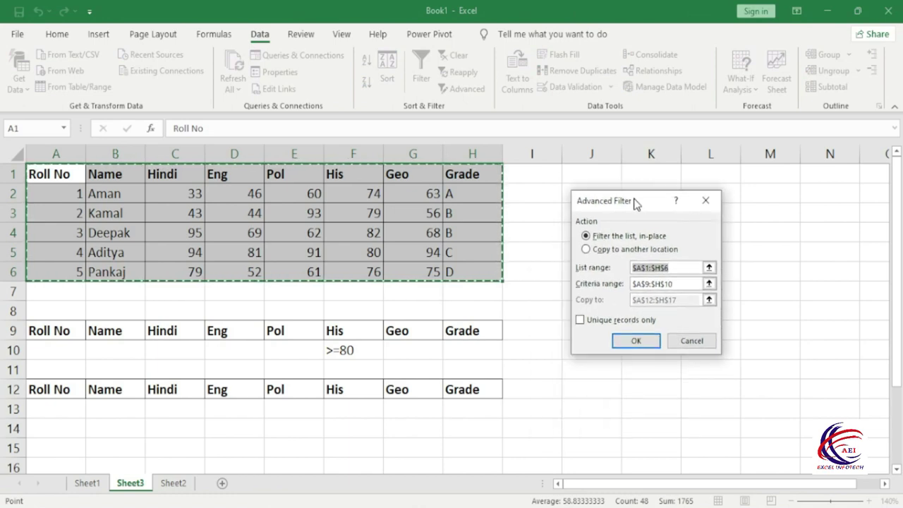
click(669, 283)
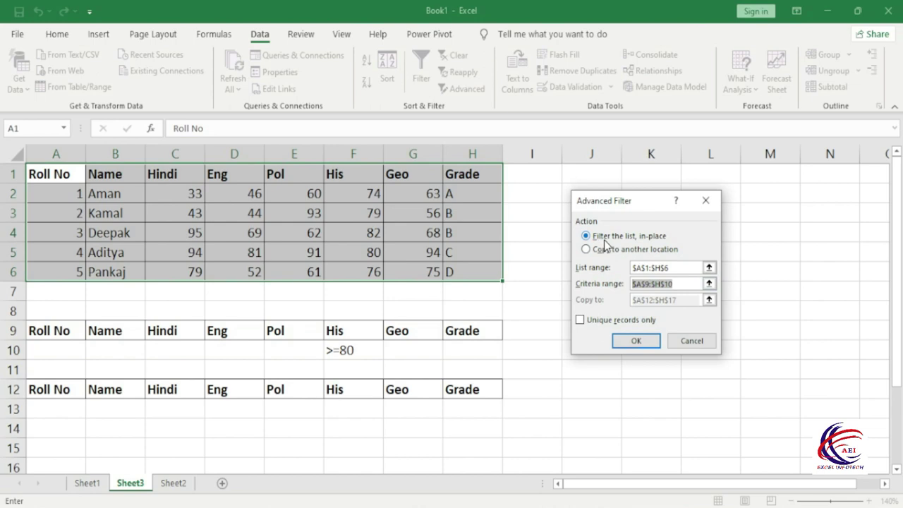
click(670, 268)
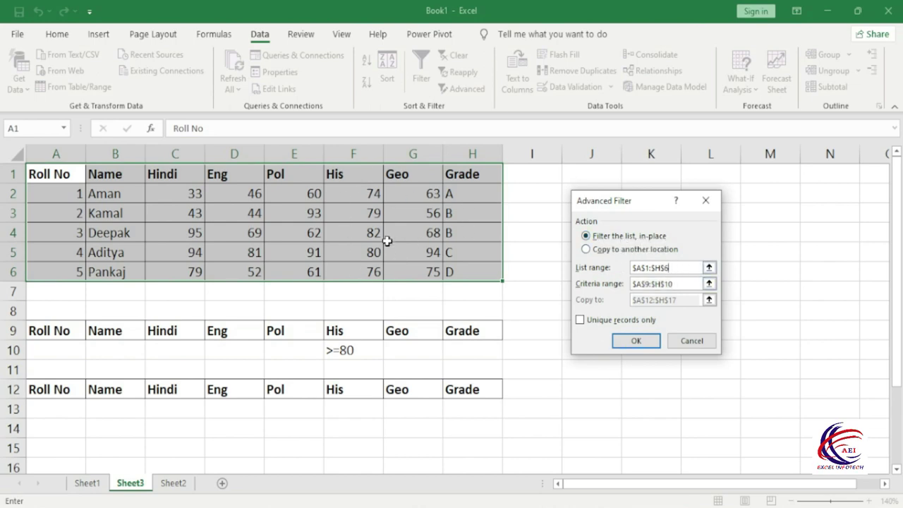
click(677, 285)
drag(679, 289, 649, 287)
key(BackSpace)
drag(51, 332, 473, 343)
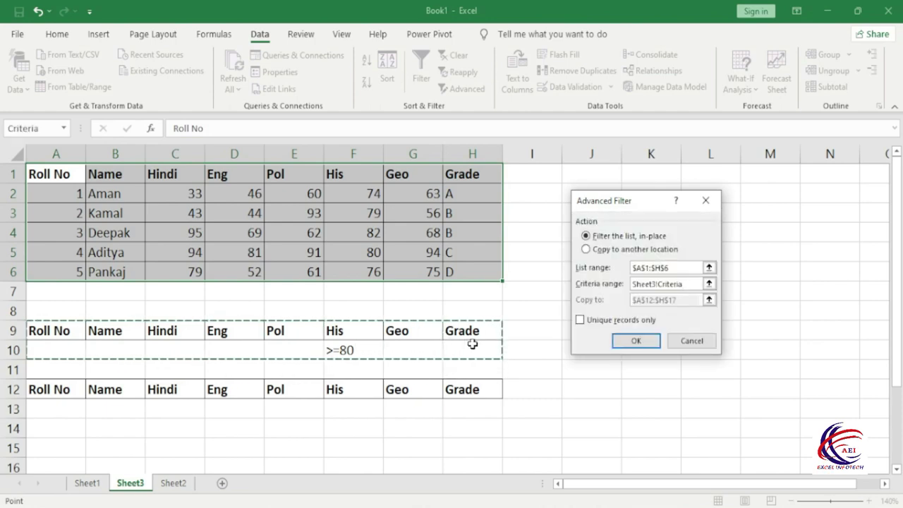
- Copy the matching records to another location at A12:H17 and run the filter
click(595, 248)
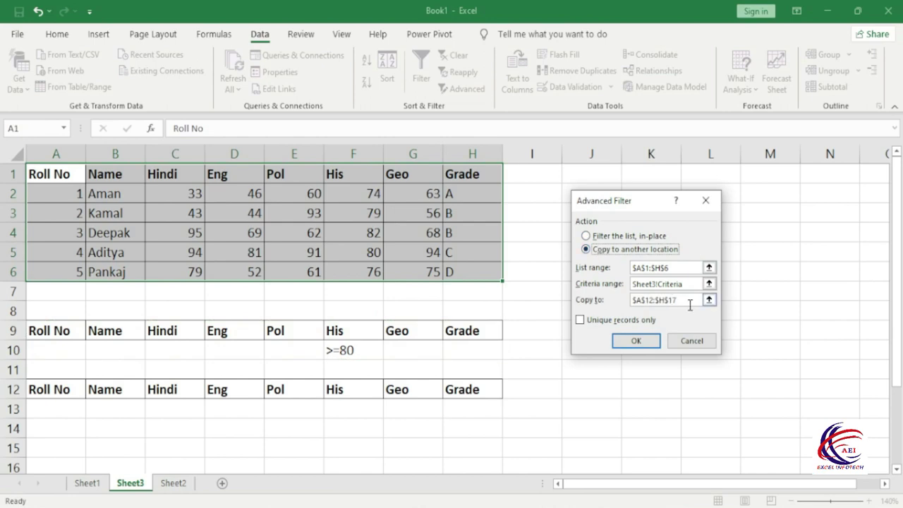
drag(690, 302, 654, 301)
key(BackSpace)
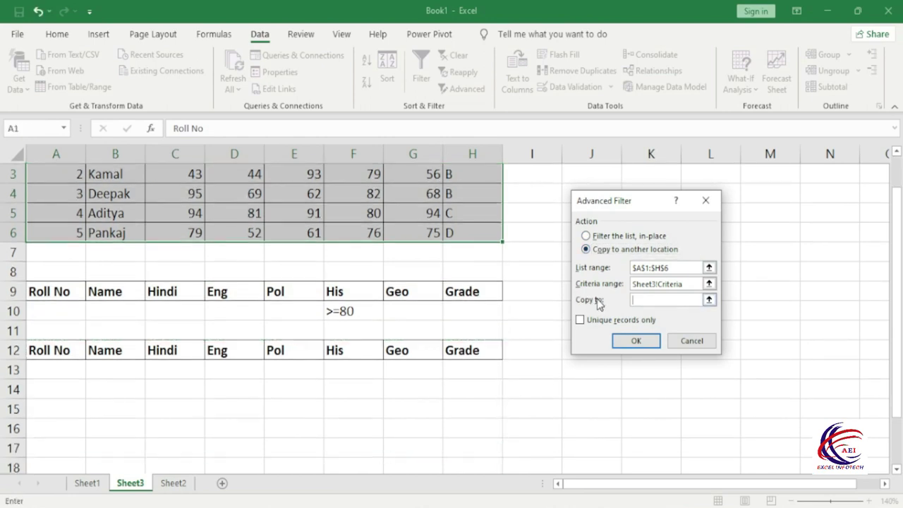
drag(39, 350, 484, 448)
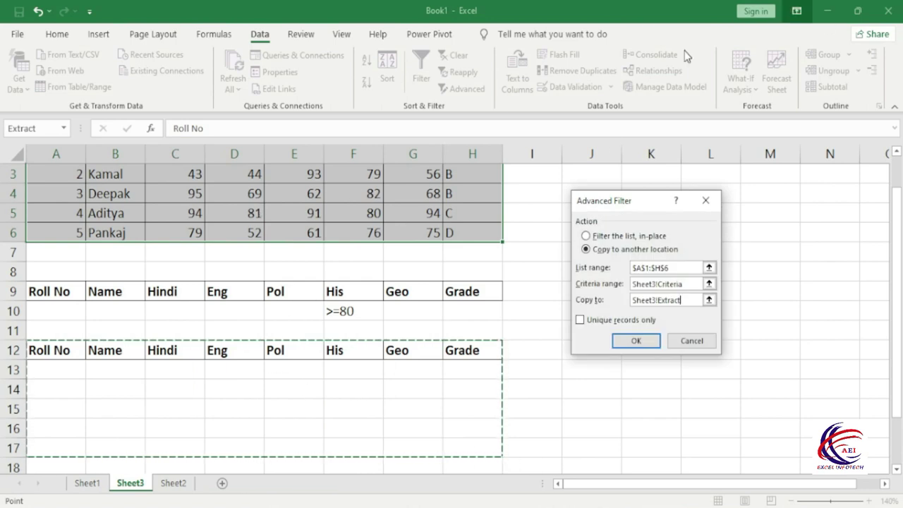
click(634, 341)
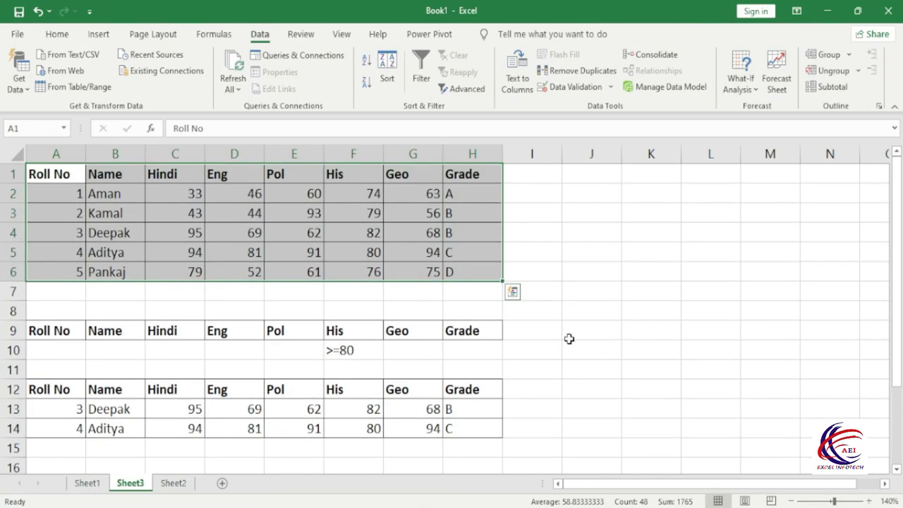
drag(375, 471, 375, 172)
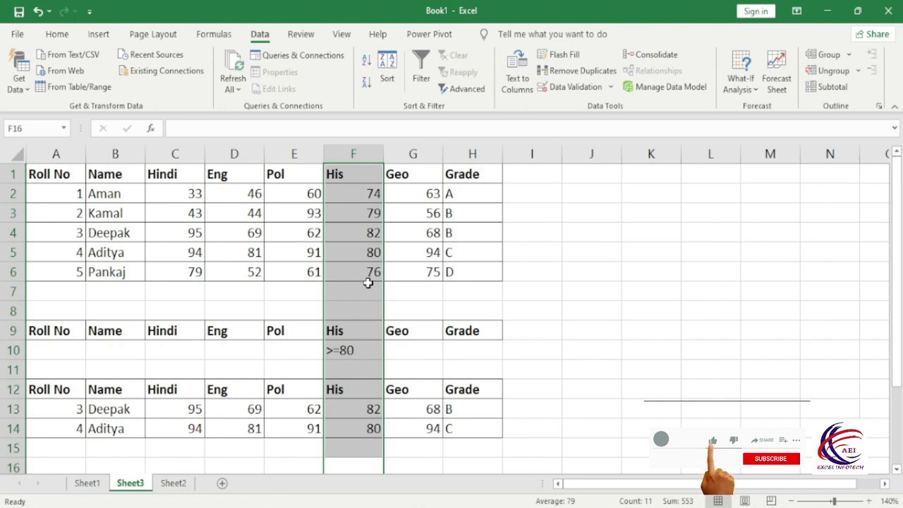
click(364, 283)
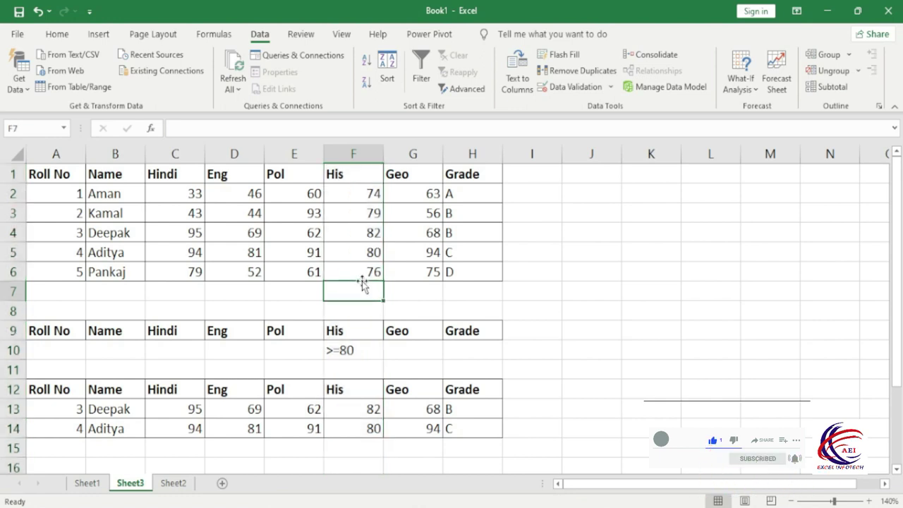